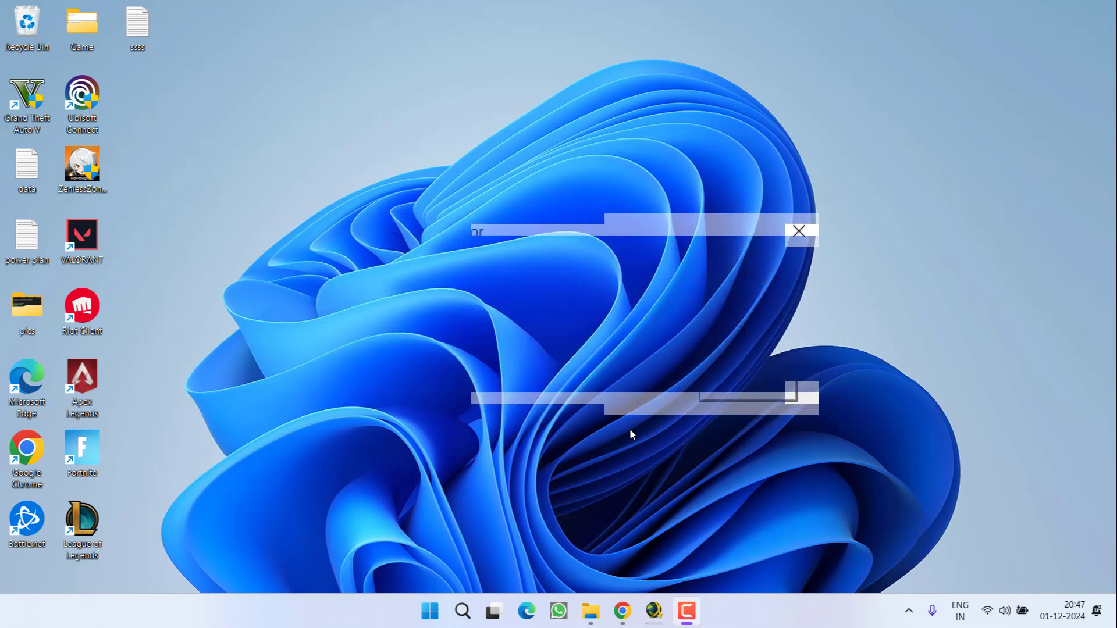
- Launch Windows Security from Start search and show its Protection history list
key(super)
text(window)
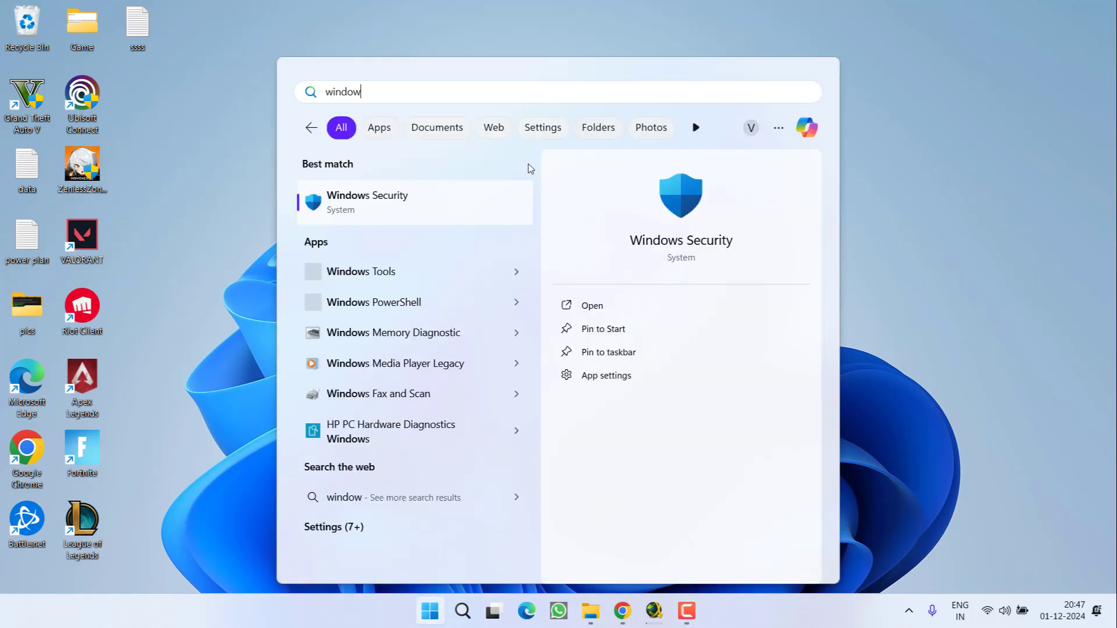
text(s)
key(Return)
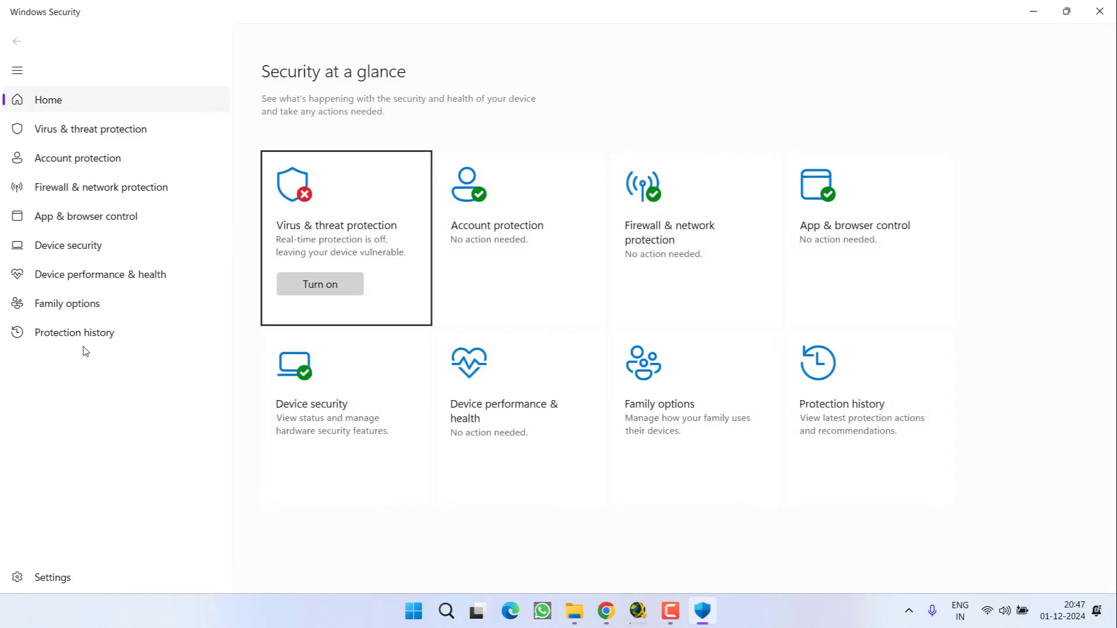
click(78, 332)
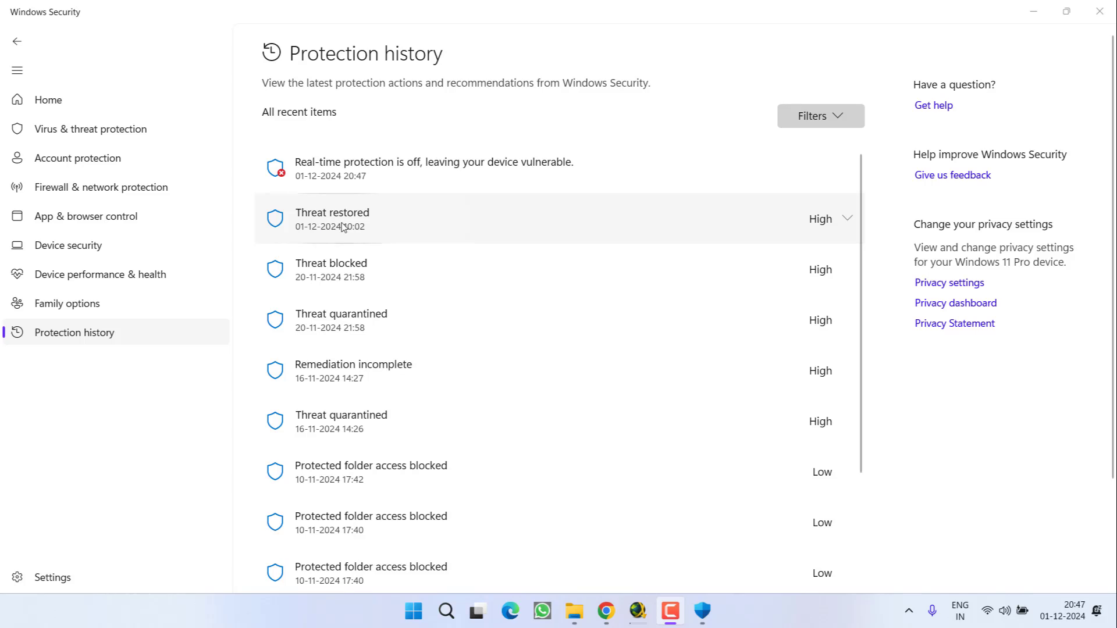
click(843, 219)
click(482, 419)
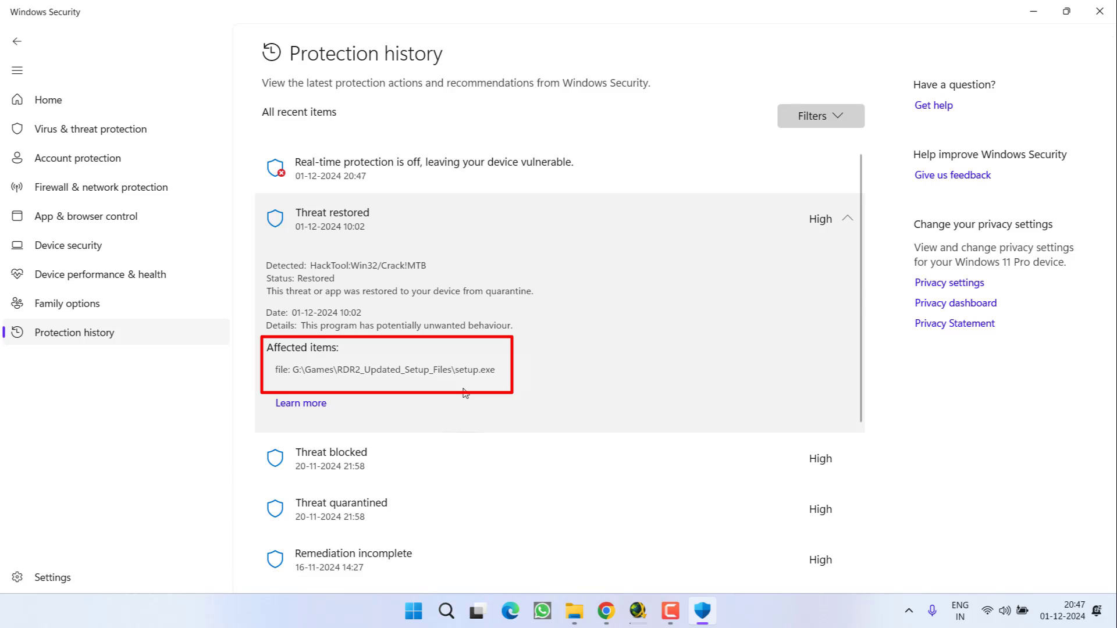
scroll(467, 358, down, 4)
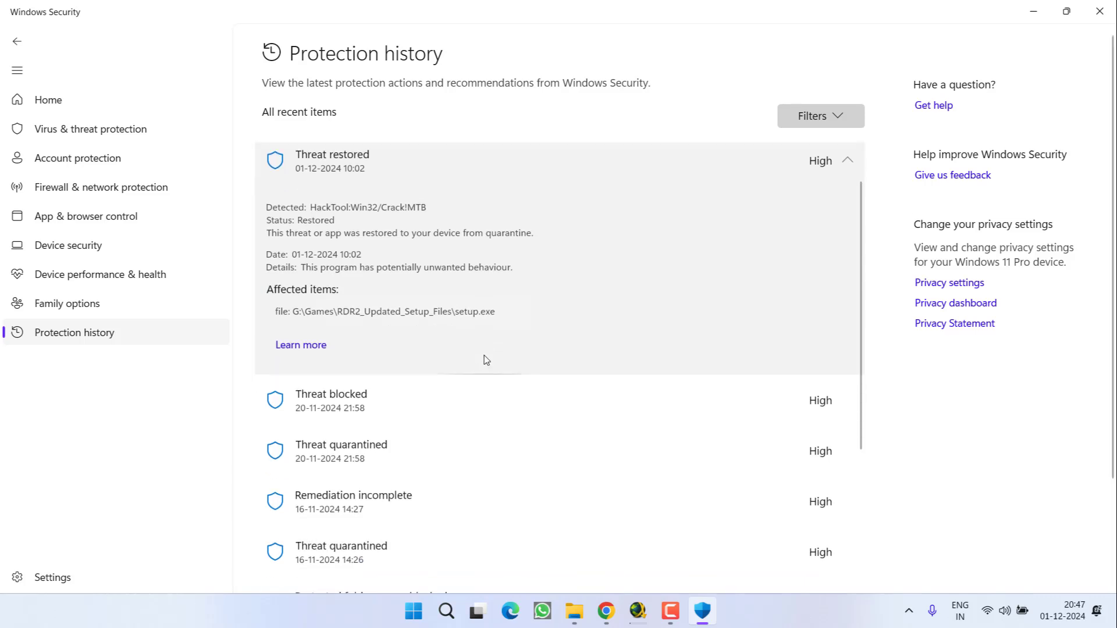
scroll(475, 349, down, 4)
click(479, 353)
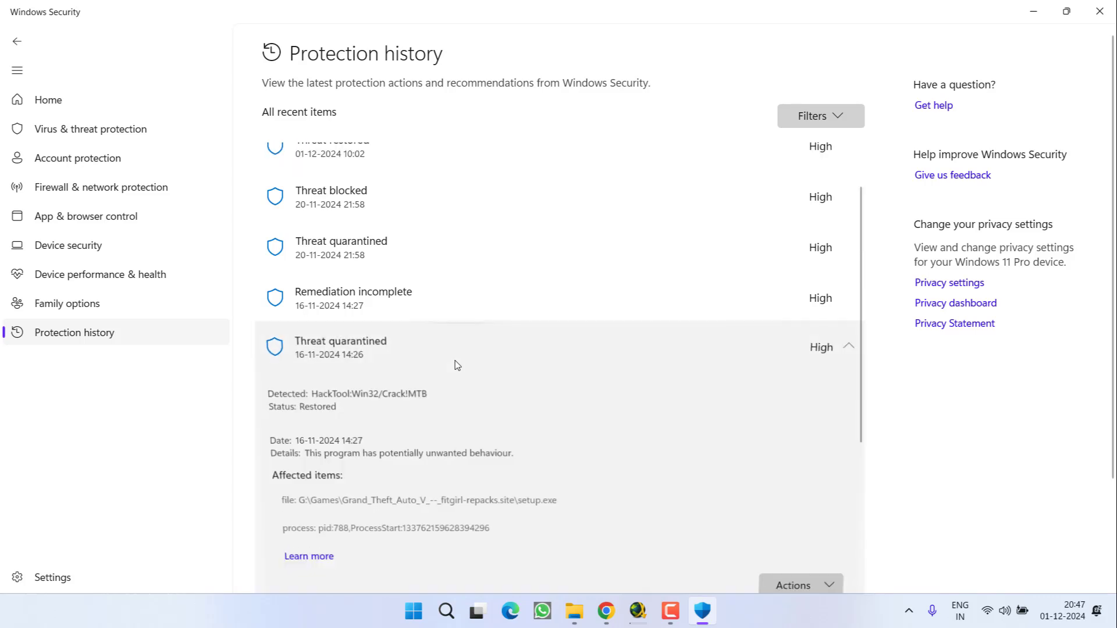
scroll(457, 364, down, 3)
scroll(489, 376, down, 2)
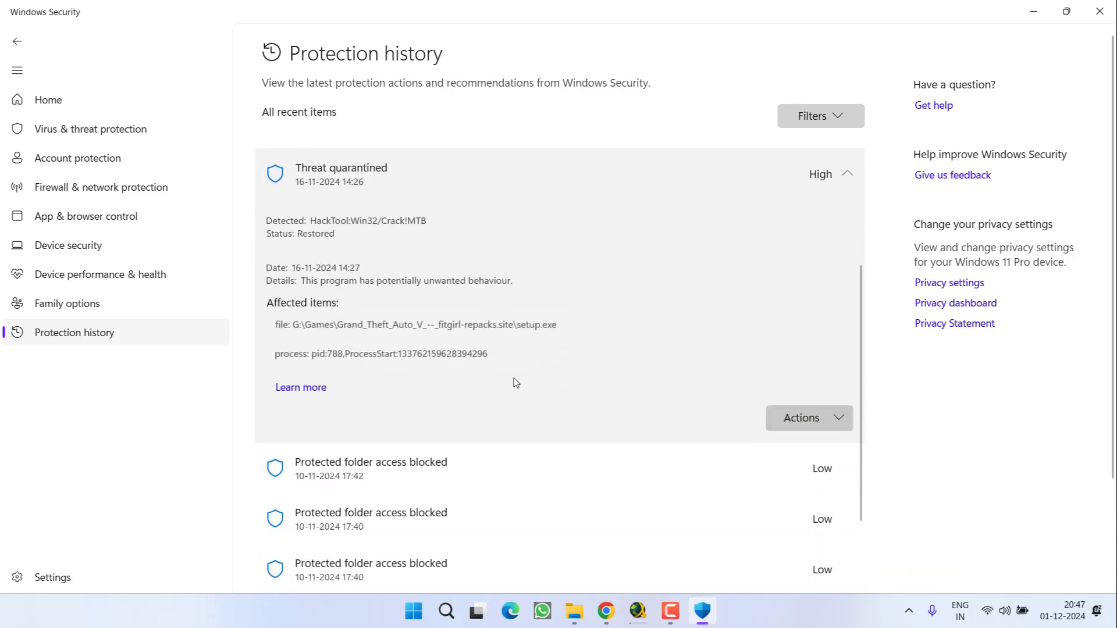
click(802, 418)
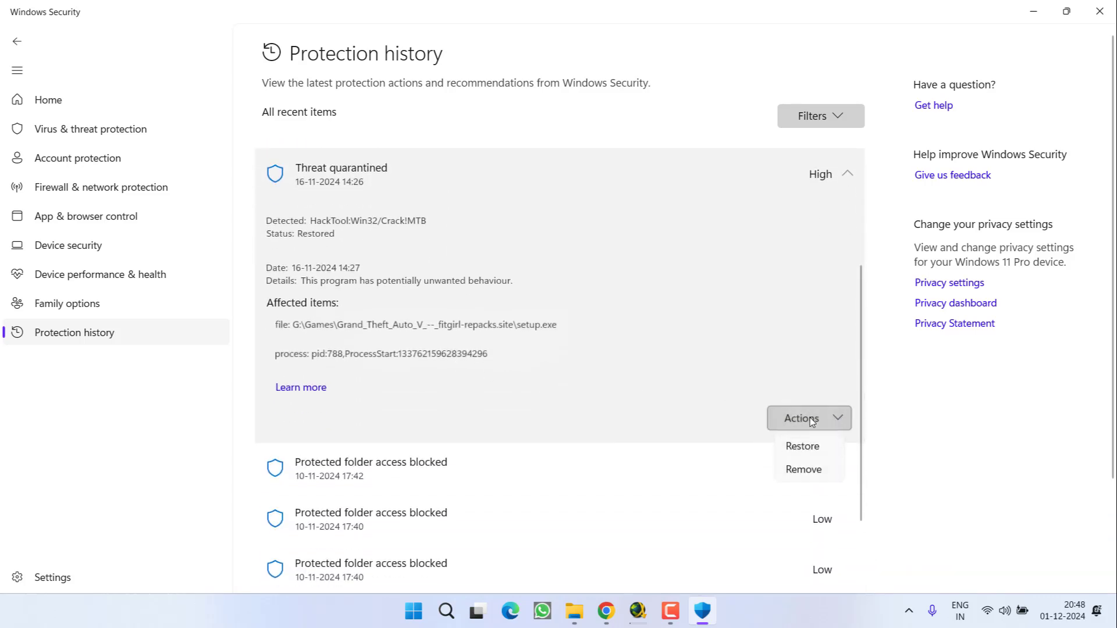
click(794, 450)
click(486, 419)
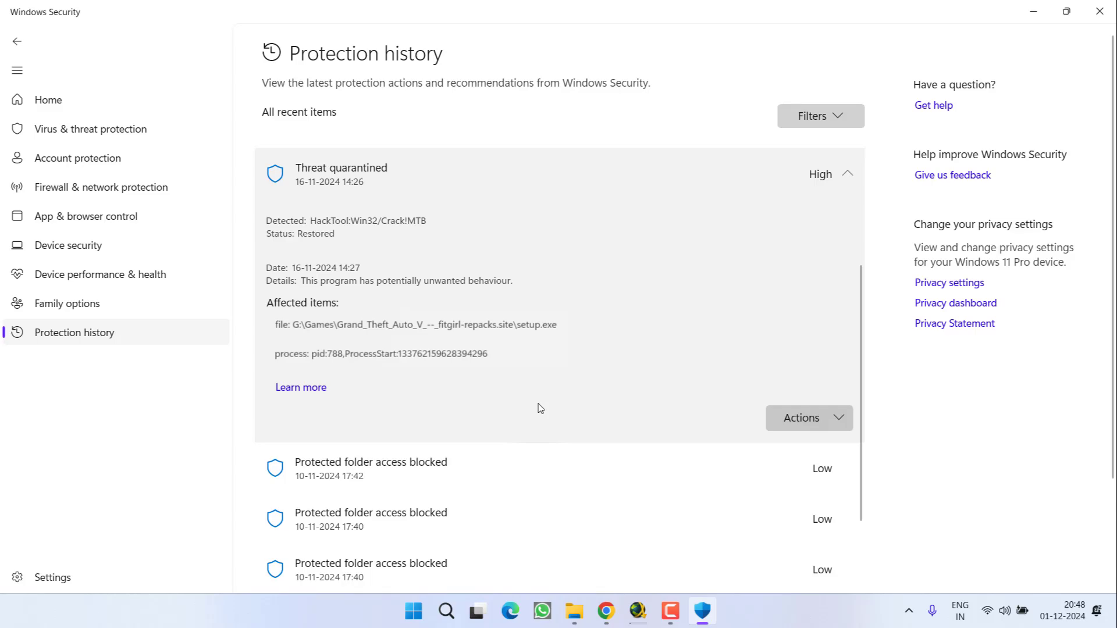
scroll(538, 407, up, 5)
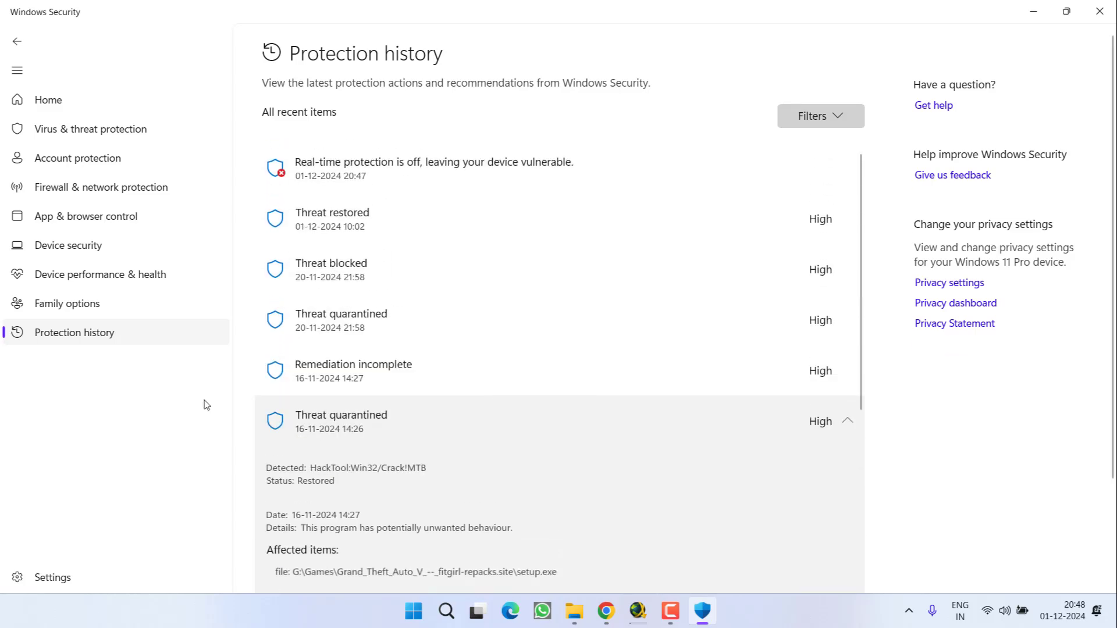
click(1100, 12)
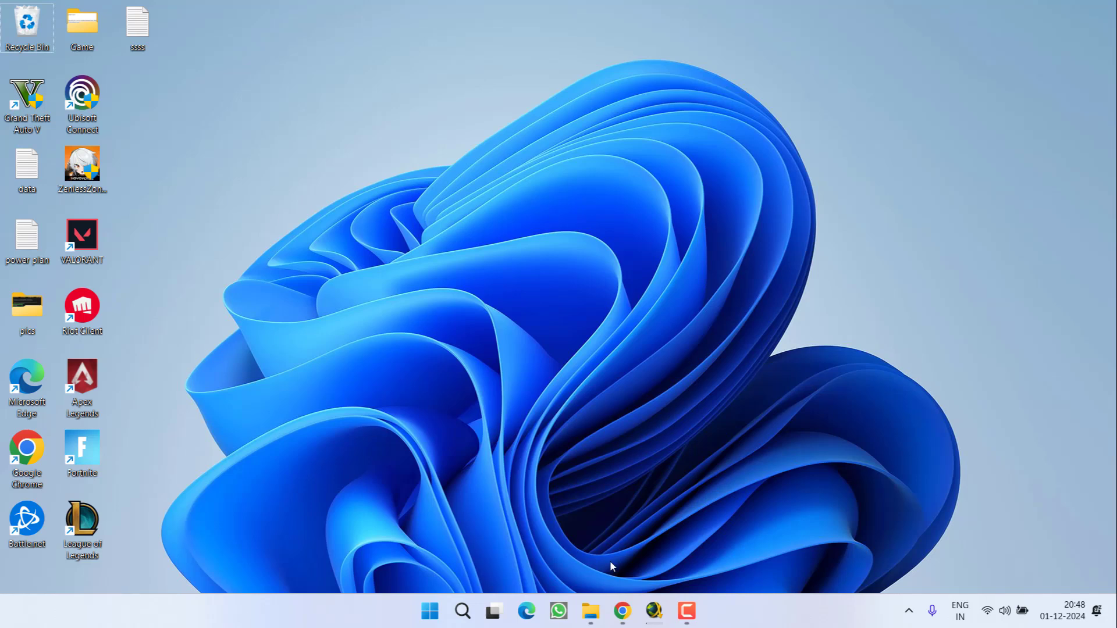
- Save the Goldberg Emulator Latest Build zip (18.5 MB) to the Desktop, then minimize Chrome
click(621, 611)
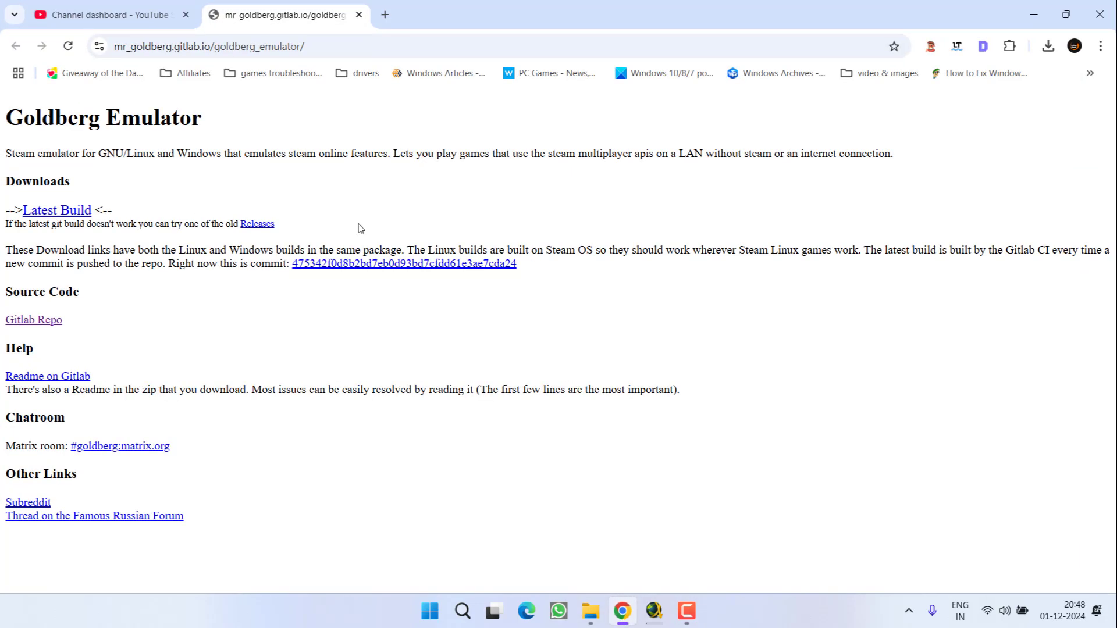
drag(98, 153, 523, 155)
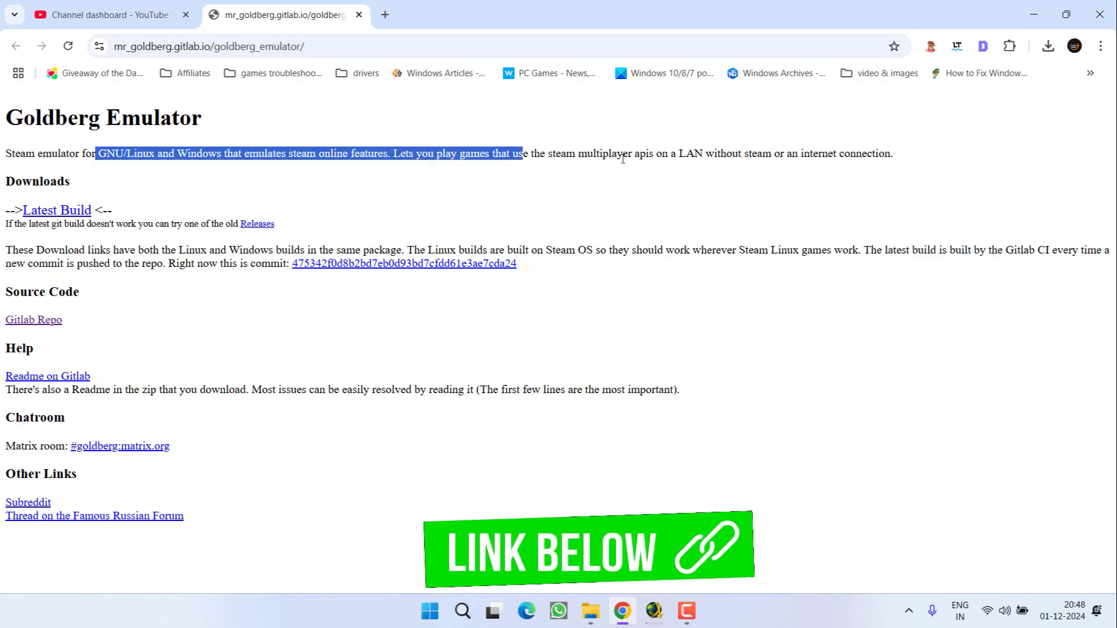
drag(623, 160, 704, 155)
click(654, 225)
click(56, 210)
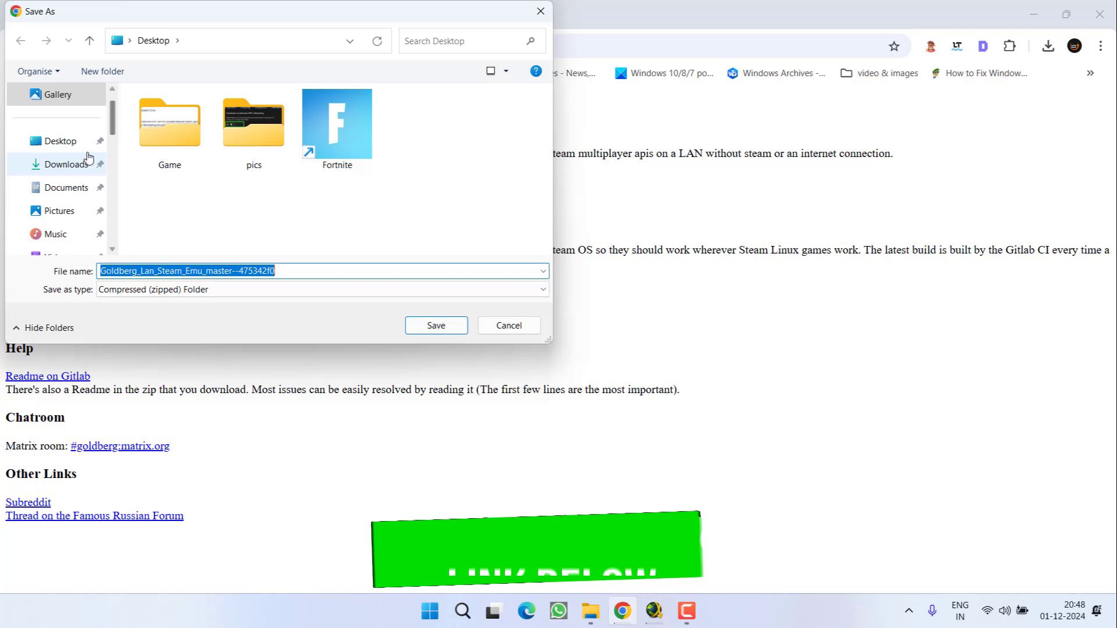
click(435, 325)
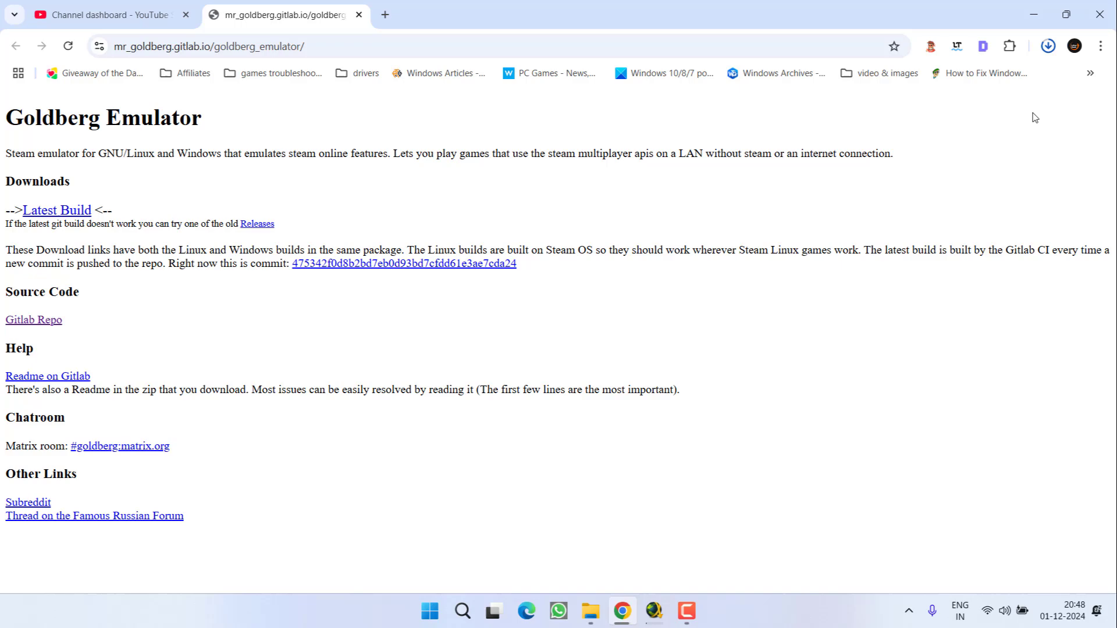
click(1033, 14)
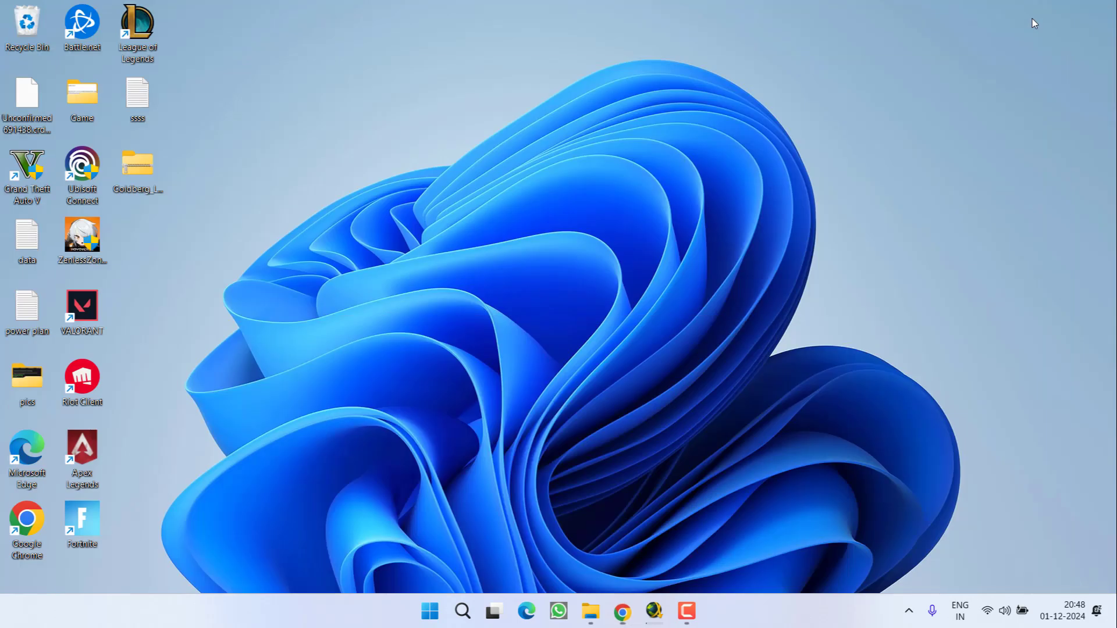
- Copy steam_api64.dll out of the downloaded Goldberg zip, then close the Explorer window
double_click(134, 180)
scroll(444, 285, down, 1)
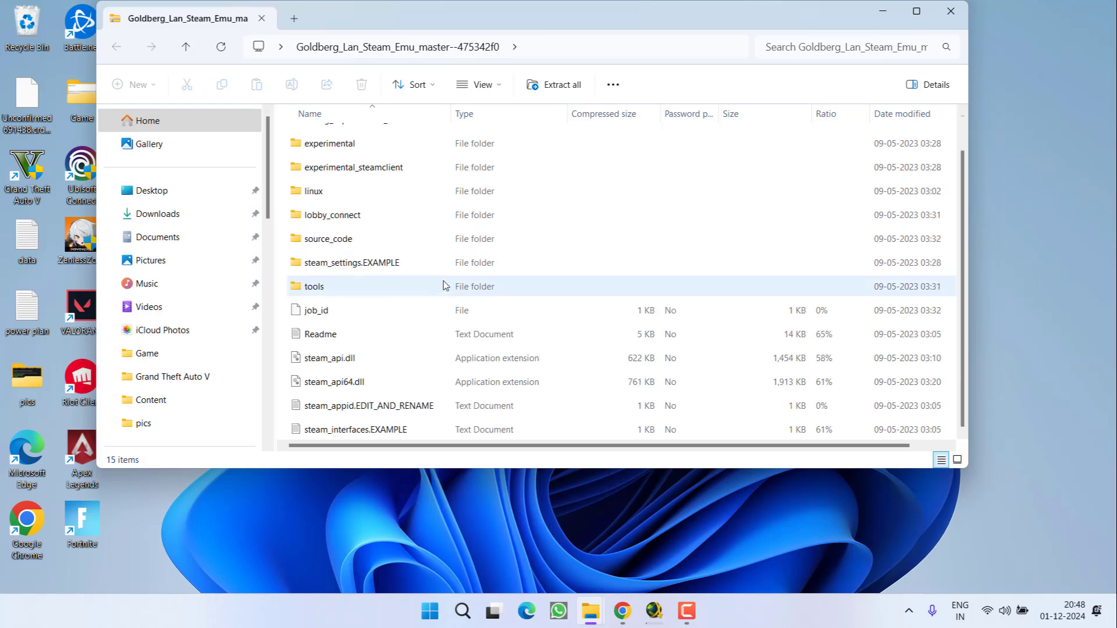
click(334, 381)
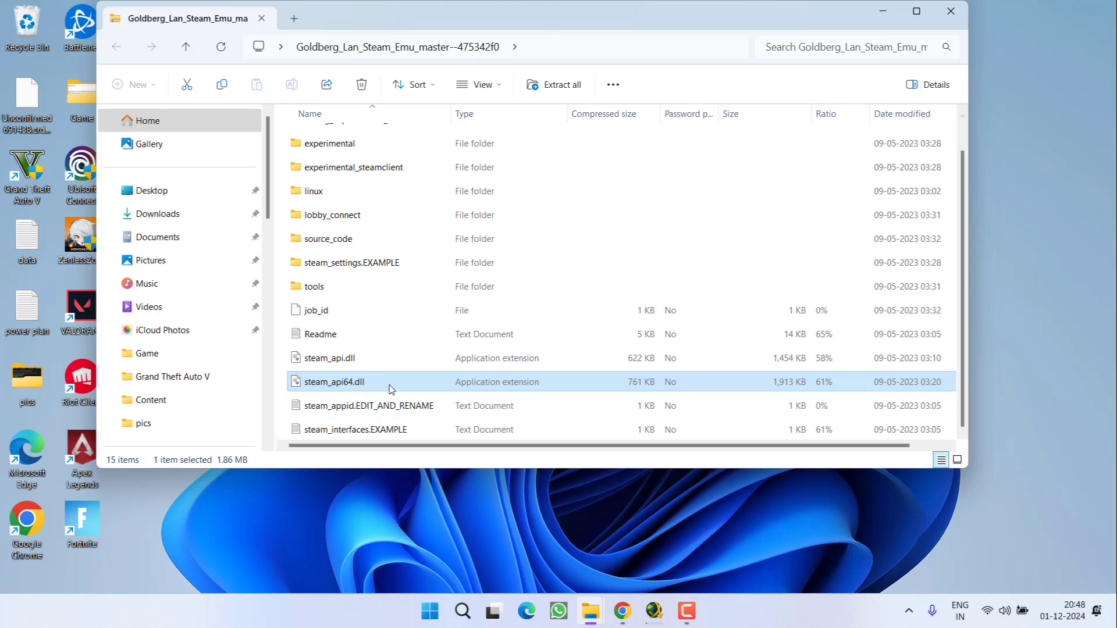
right_click(334, 383)
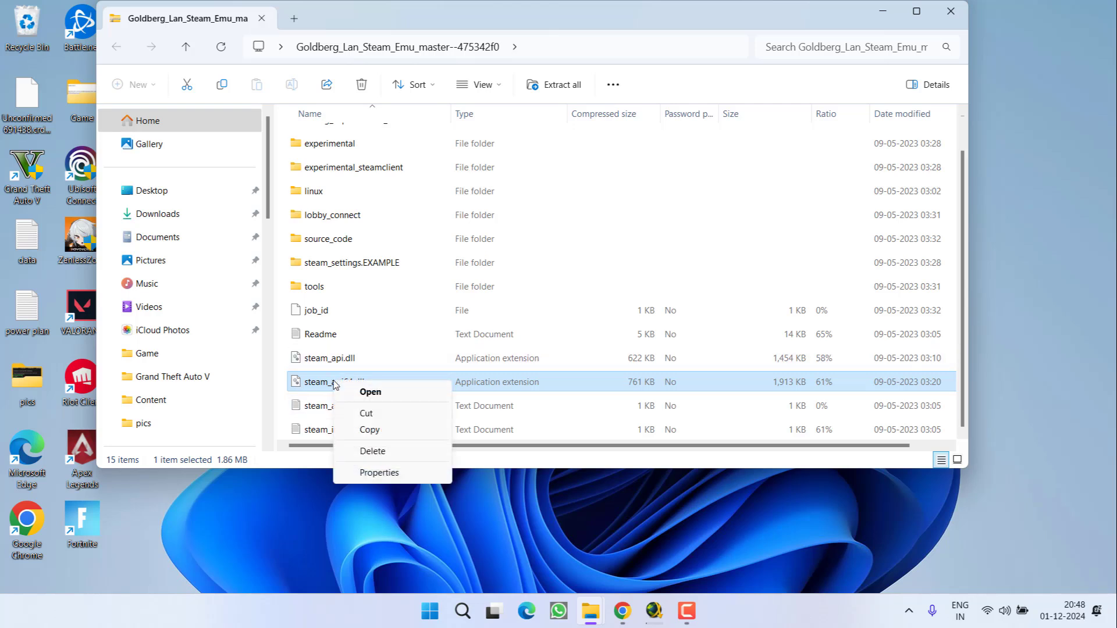
click(370, 430)
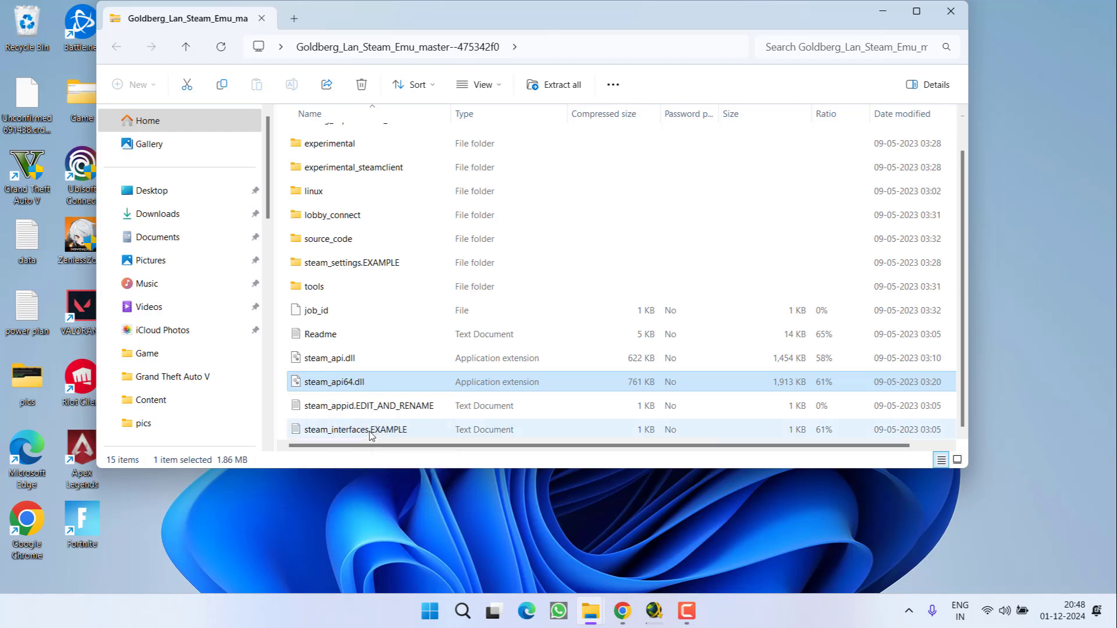
click(883, 11)
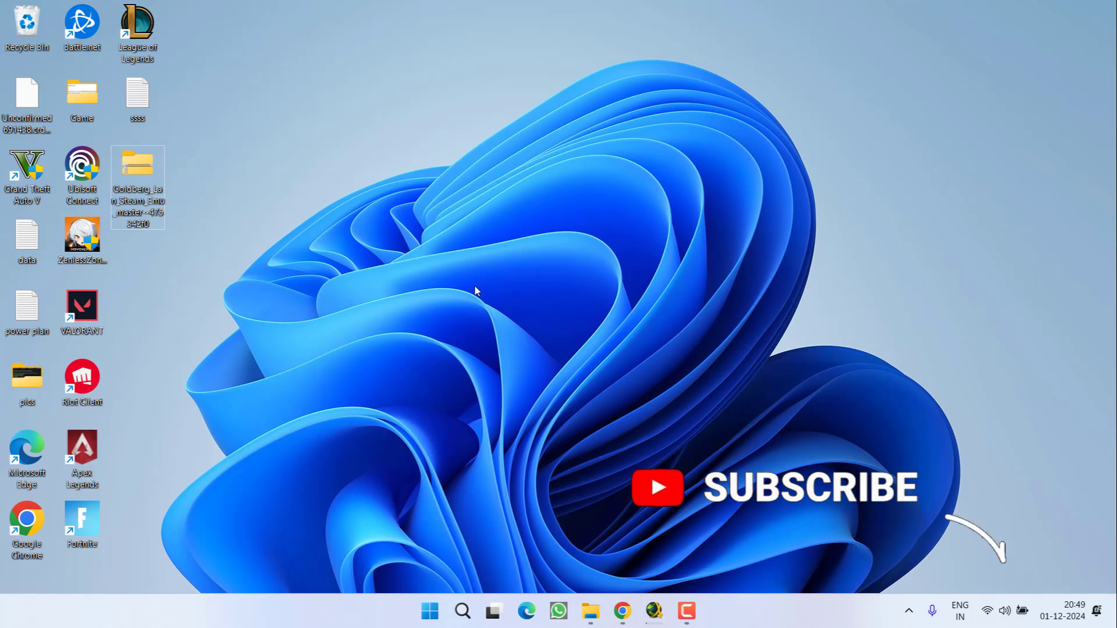
- Open a This PC window and launch Steam from Start search
click(474, 321)
key(super+e)
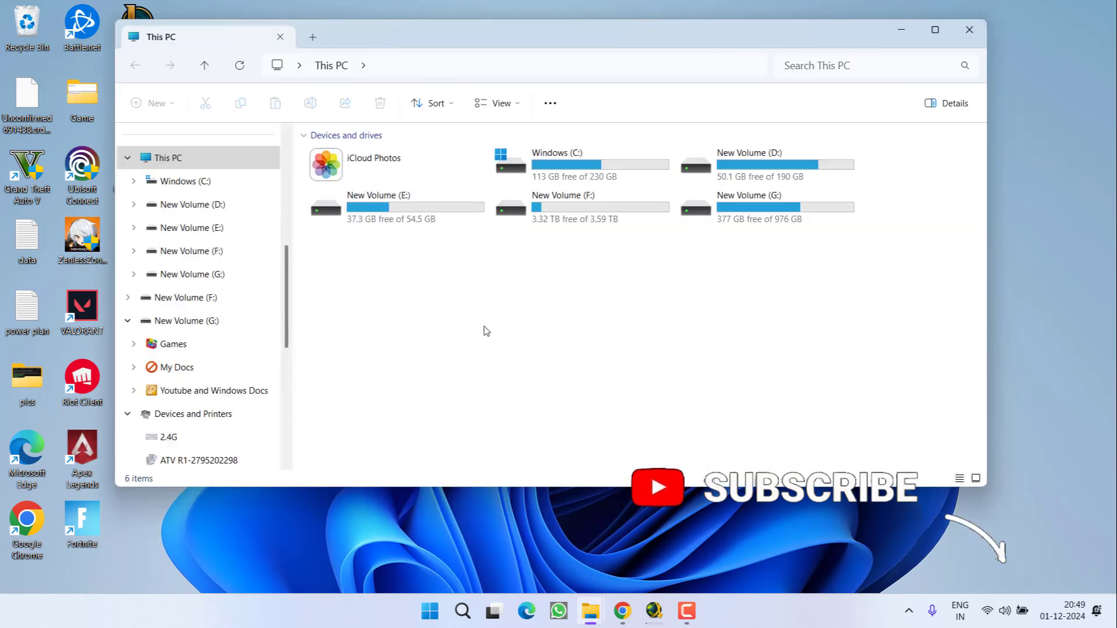
key(super)
text(steam)
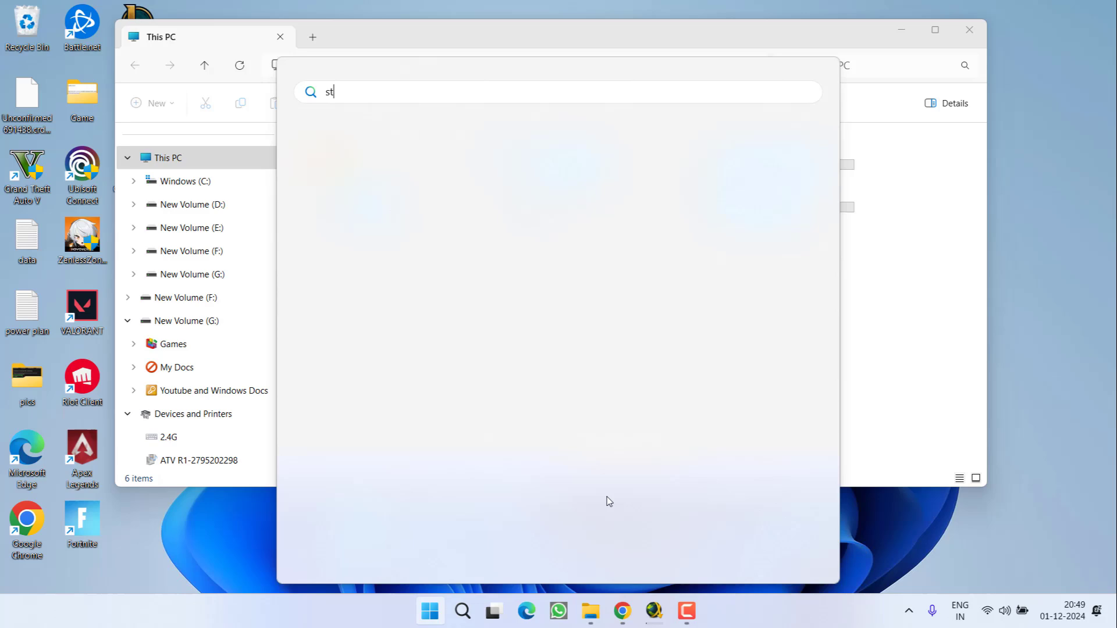
key(Return)
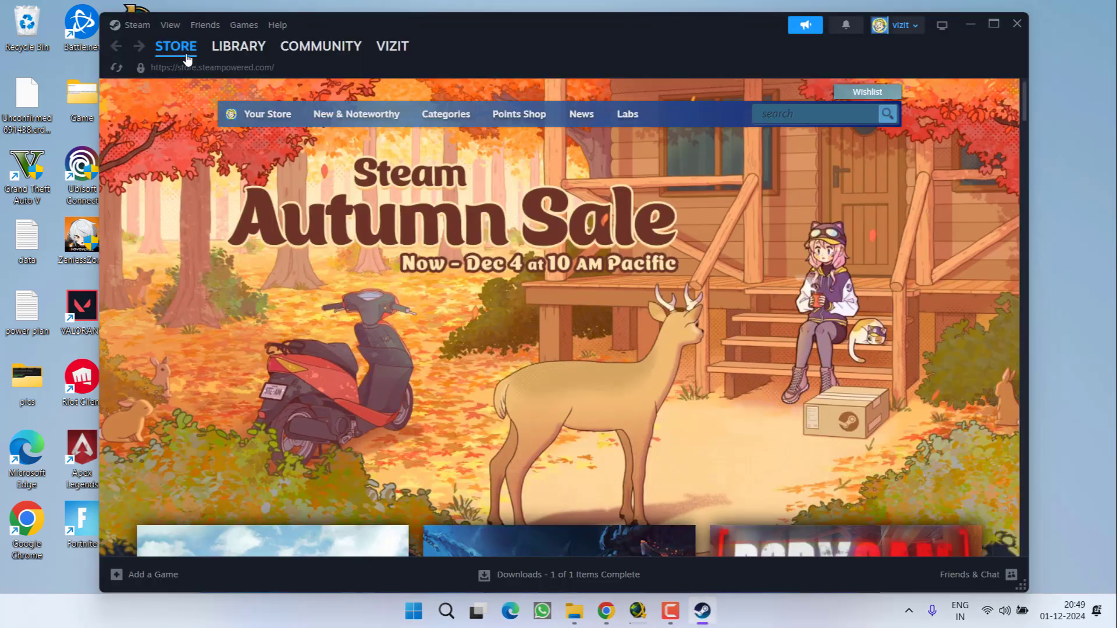
- Check Call of Duty's empty install folder from the Steam library, then pause its download
click(238, 46)
click(238, 45)
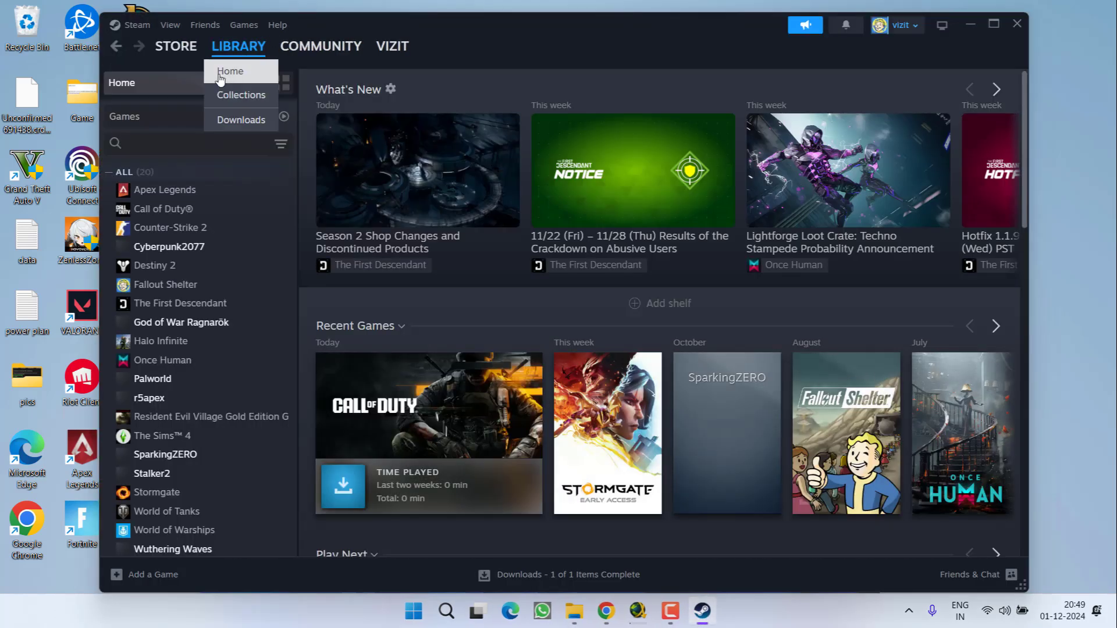
click(187, 211)
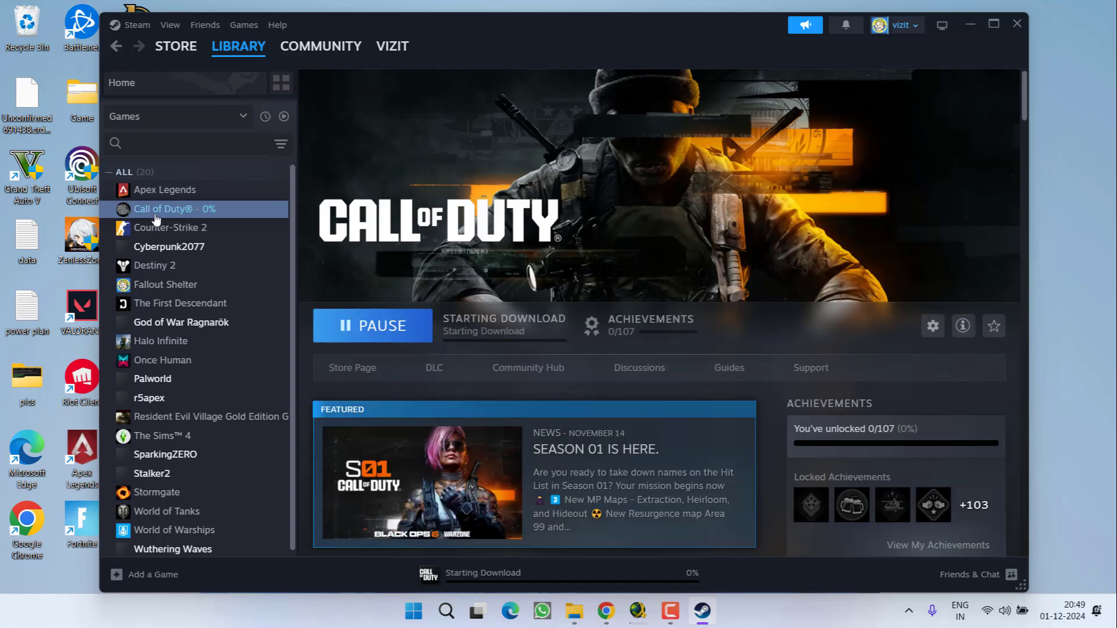
right_click(169, 211)
mouse_move(203, 294)
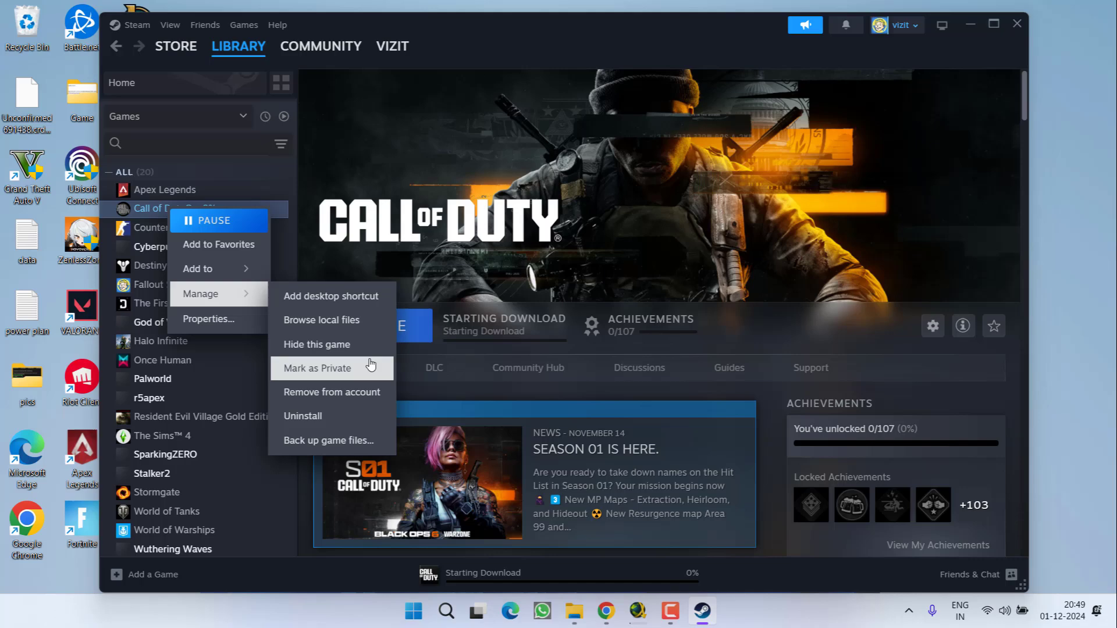
click(321, 319)
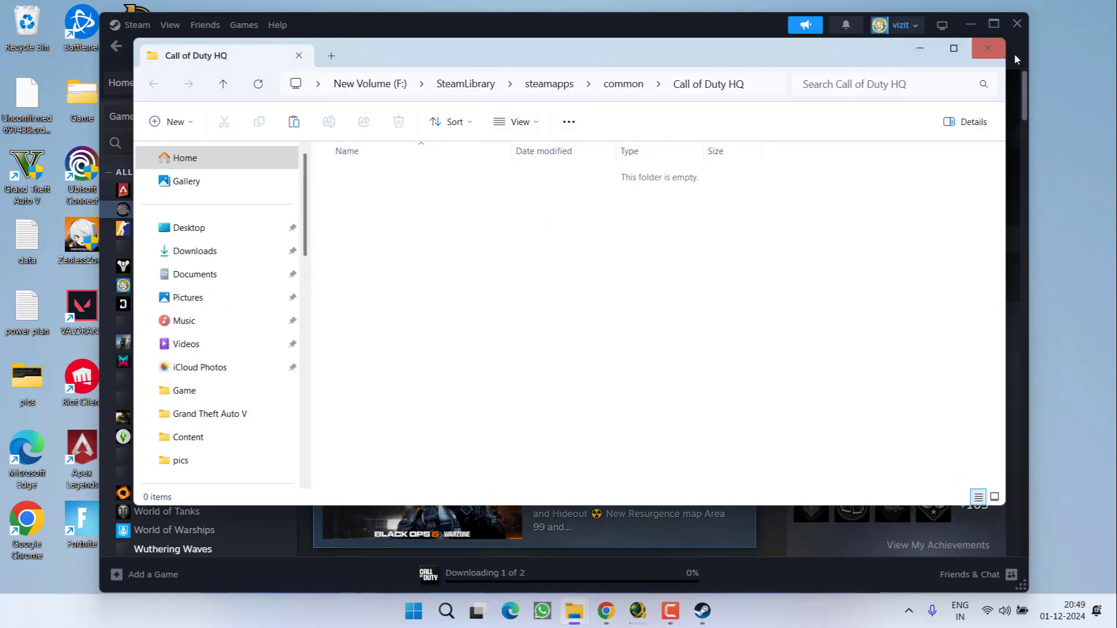
click(987, 48)
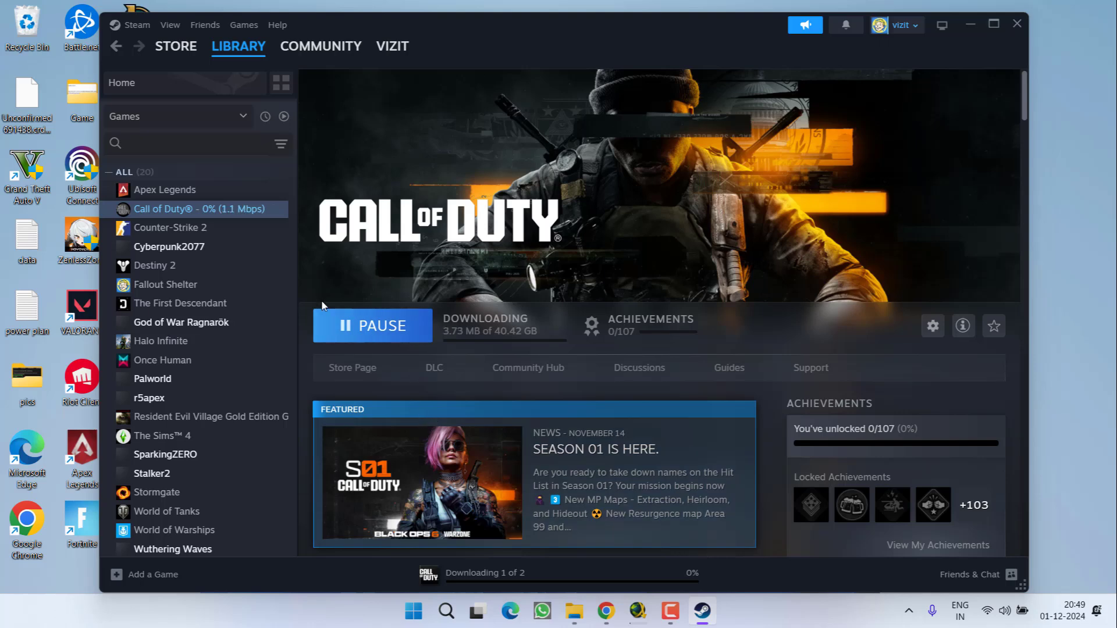
click(372, 326)
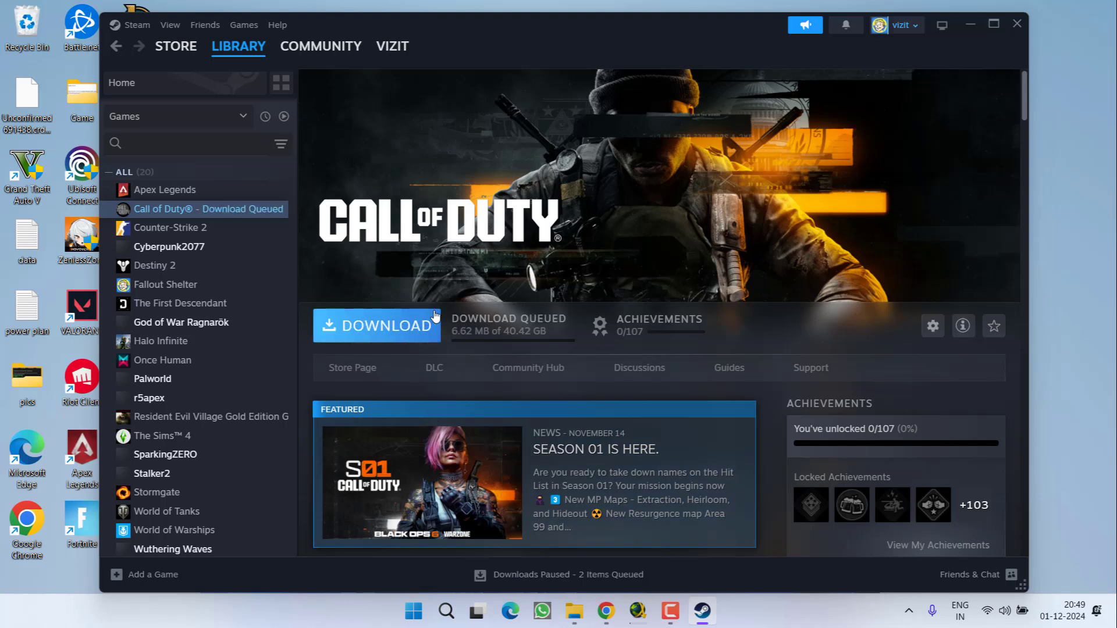
key(super+e)
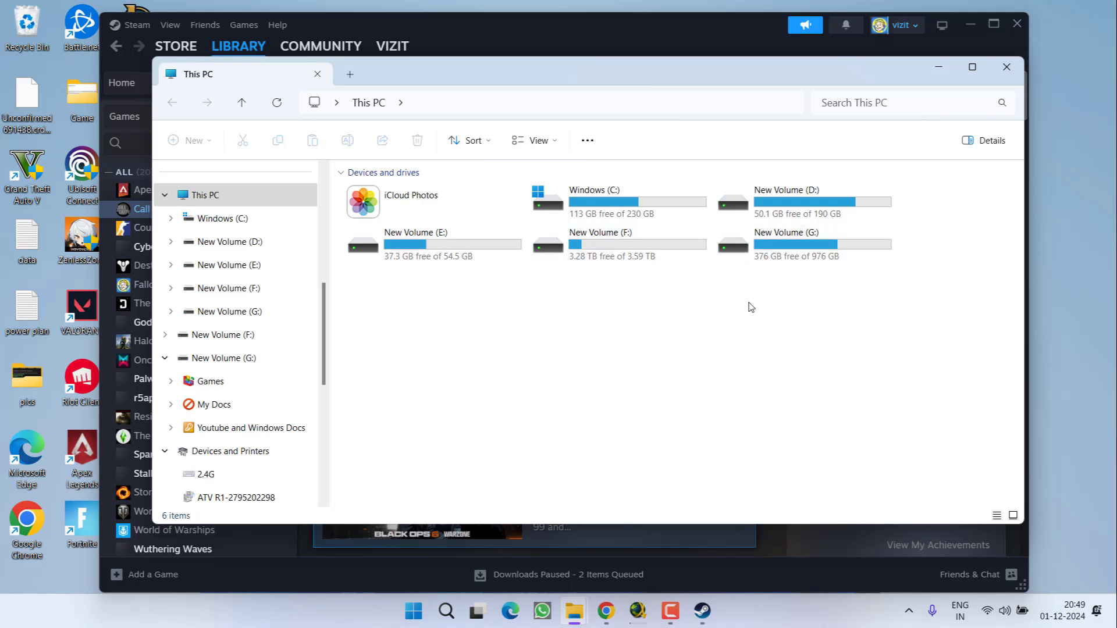
- Browse G: > Games > S.T.A.L.K.E.R.2 folders > Stalker2 > Content, then close File Explorer
double_click(803, 245)
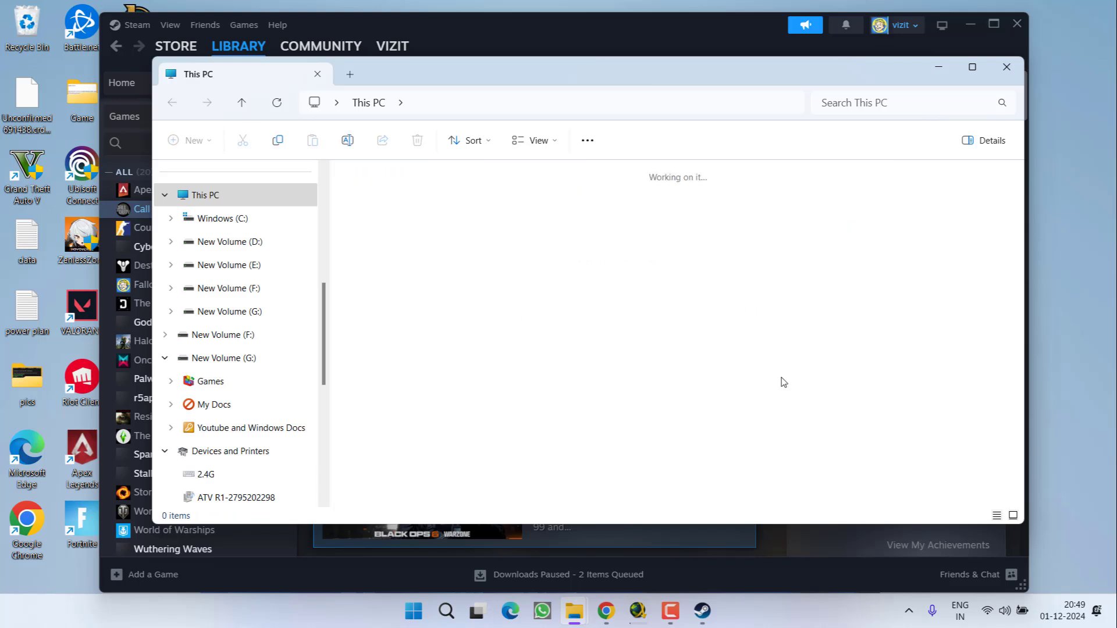
double_click(369, 194)
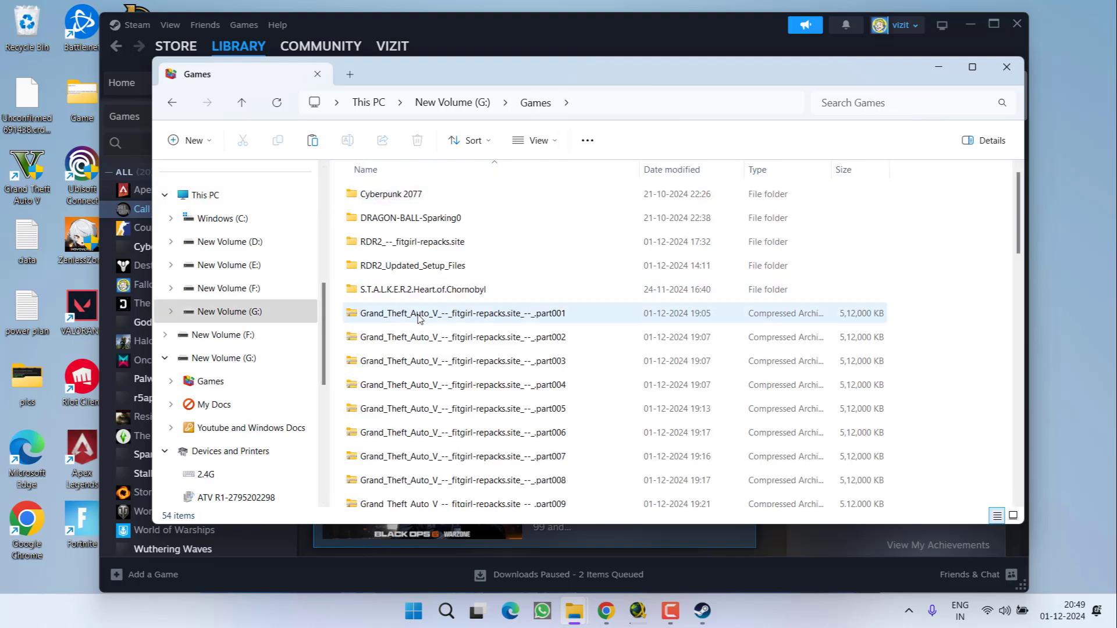
double_click(422, 289)
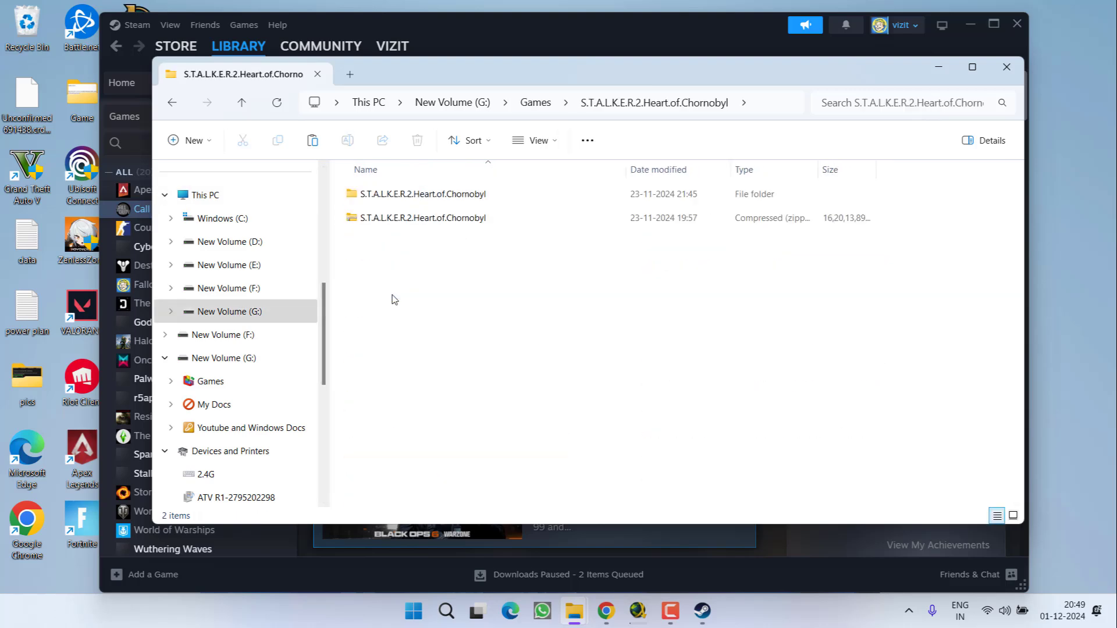
double_click(384, 194)
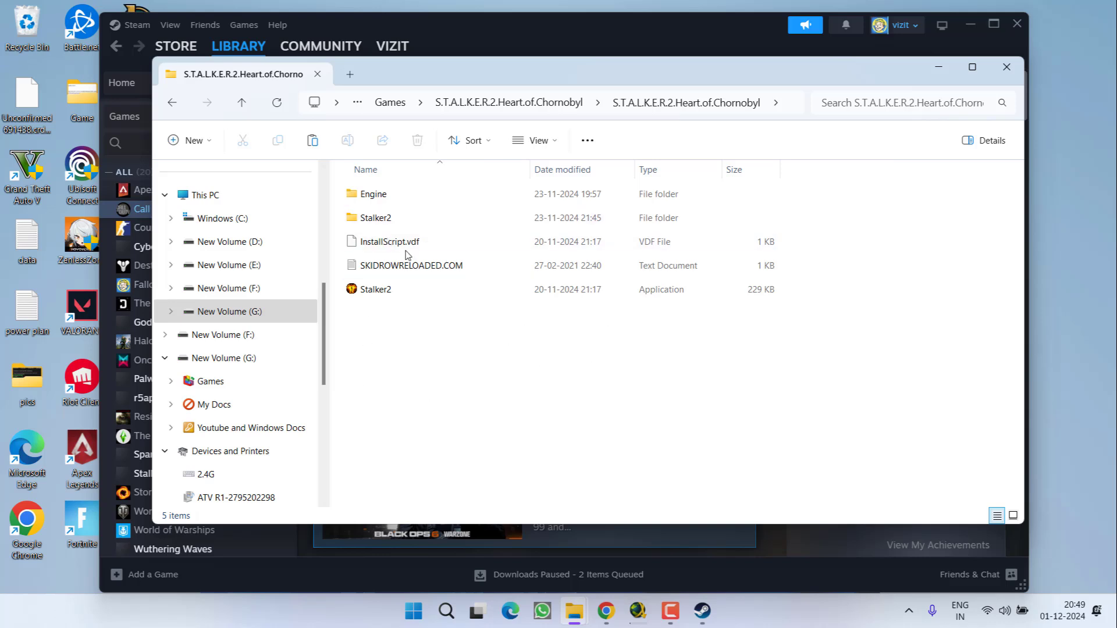
double_click(376, 218)
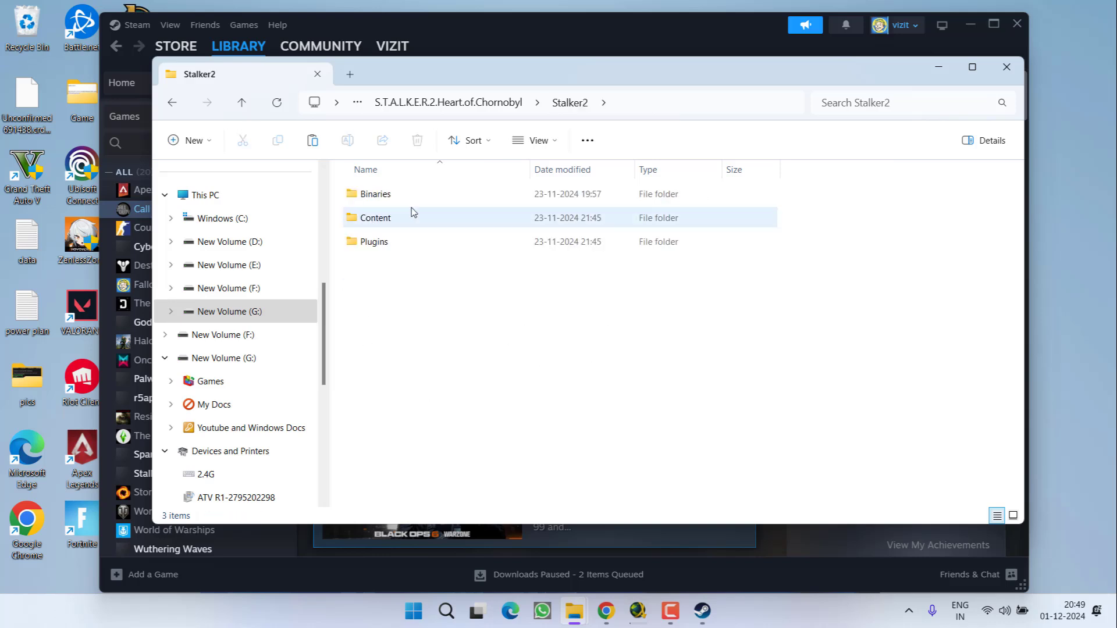
double_click(375, 218)
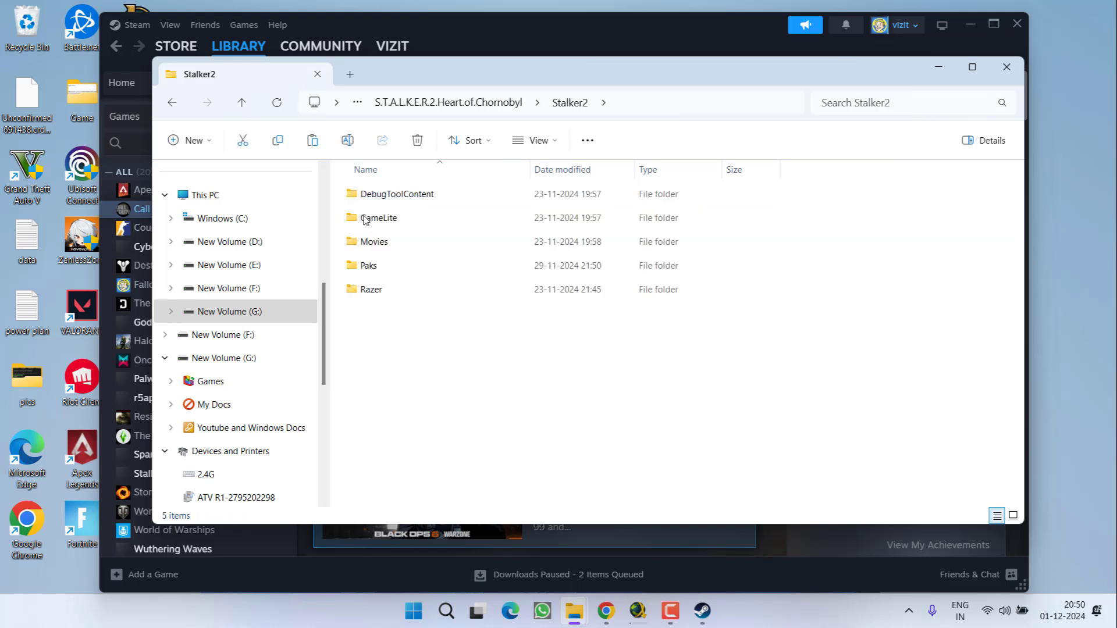
right_click(405, 383)
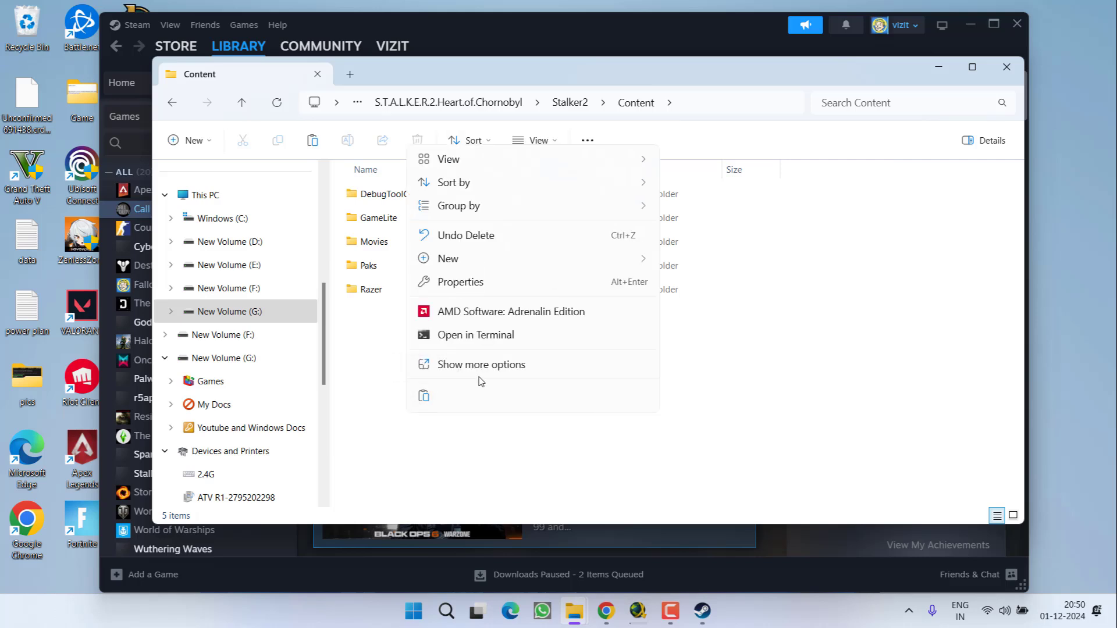
click(502, 470)
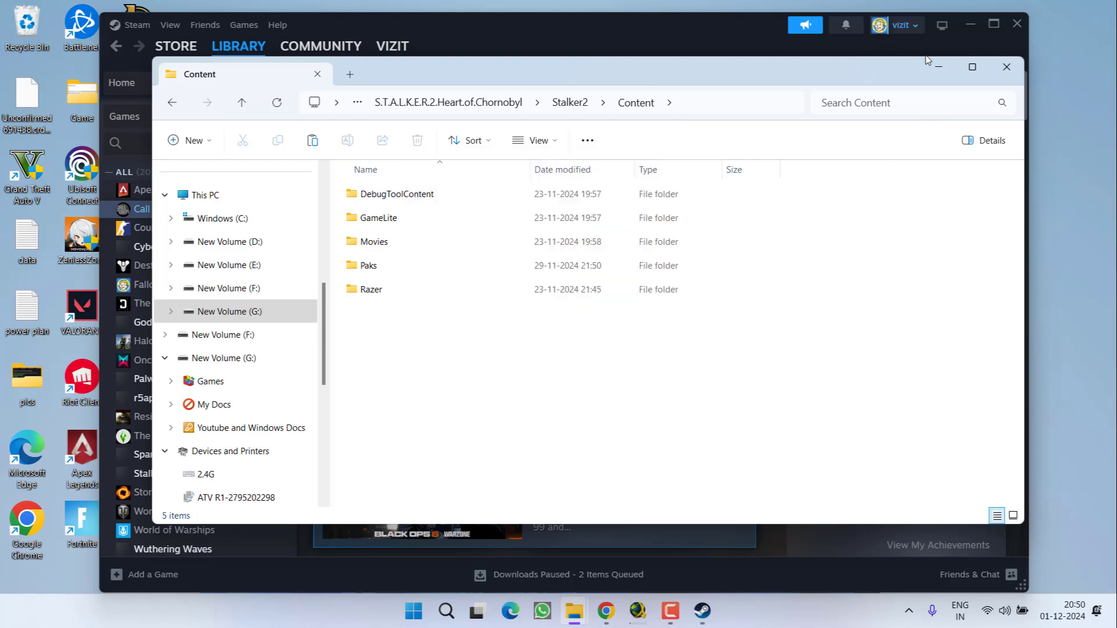
click(1006, 67)
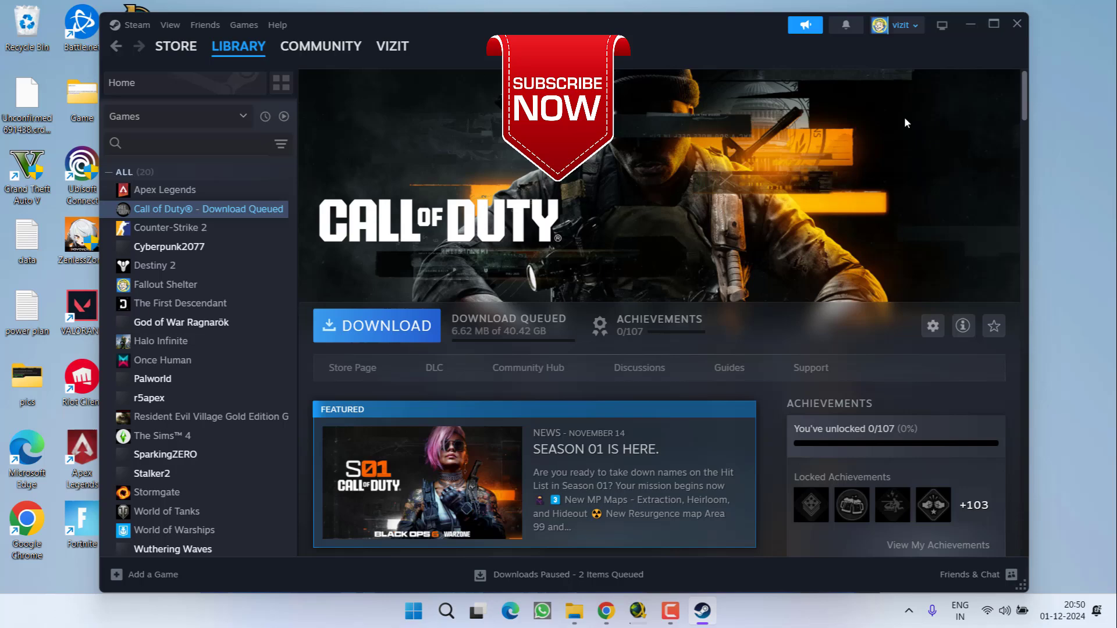
- Minimize Steam and close the This PC window to leave only the desktop
click(972, 25)
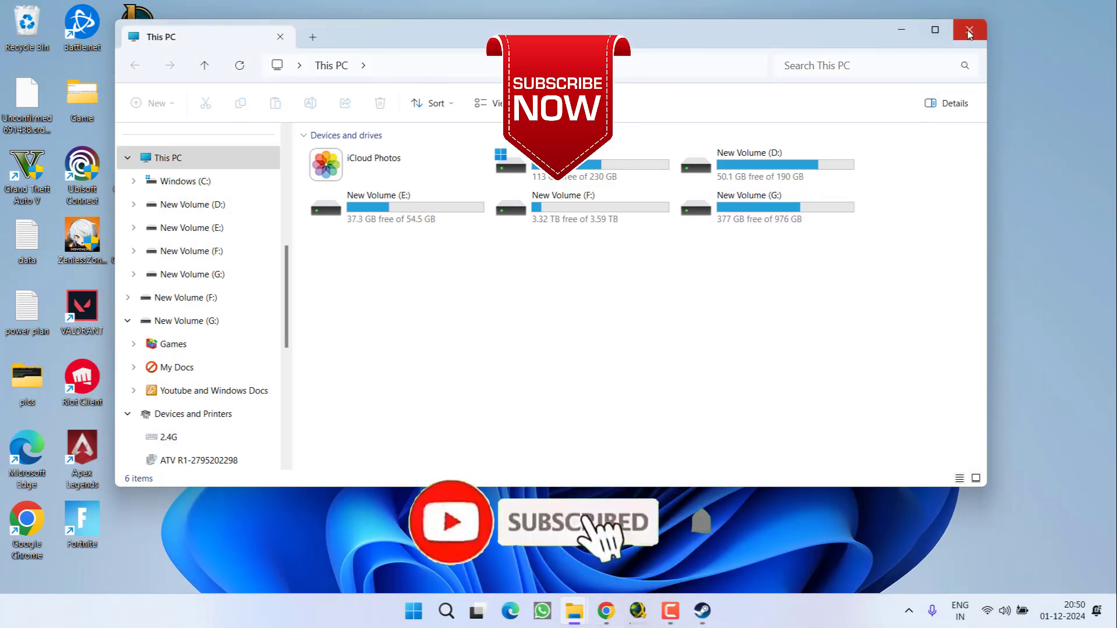
click(969, 32)
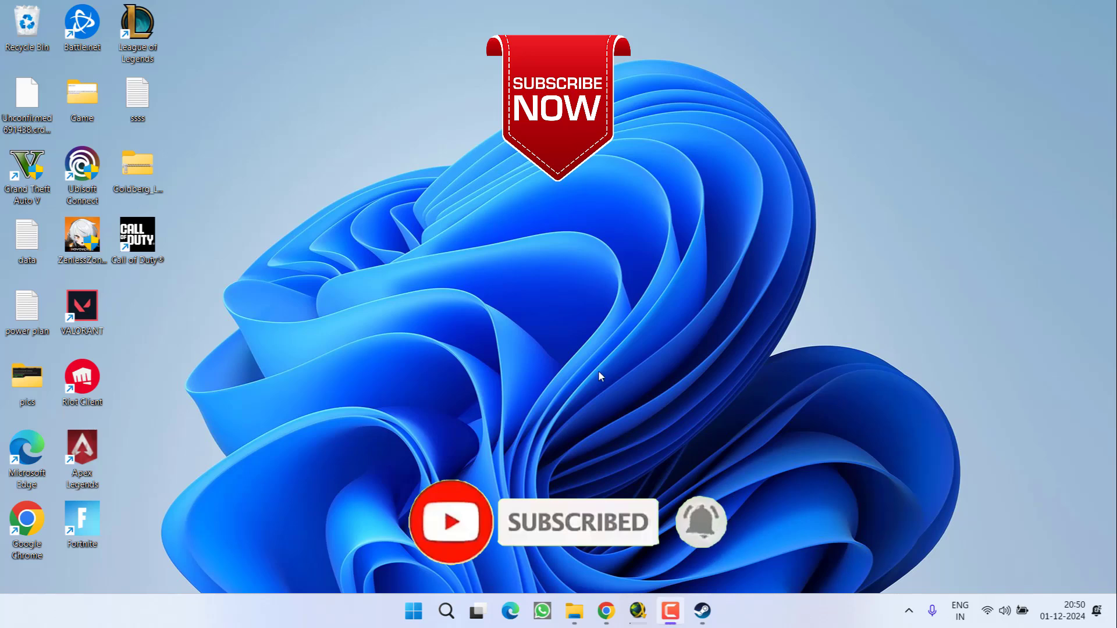